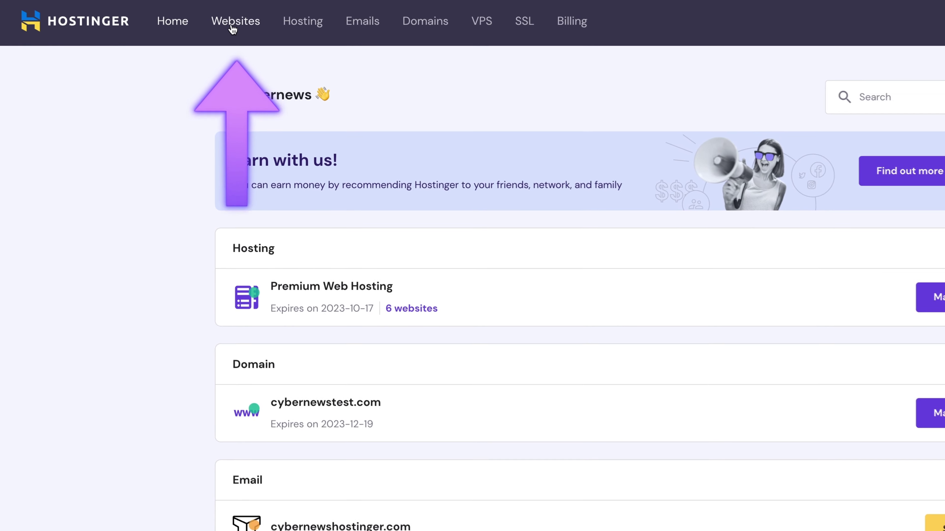
- Start the process for creating or migrating a website from the account's list of websites
{"action": "left_click", "coordinate": [232, 26]}
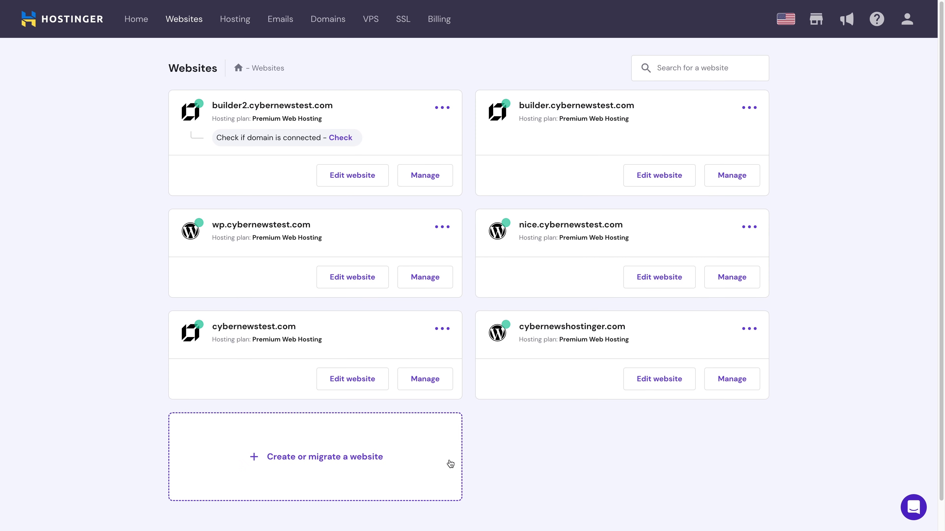
{"action": "left_click", "coordinate": [450, 464]}
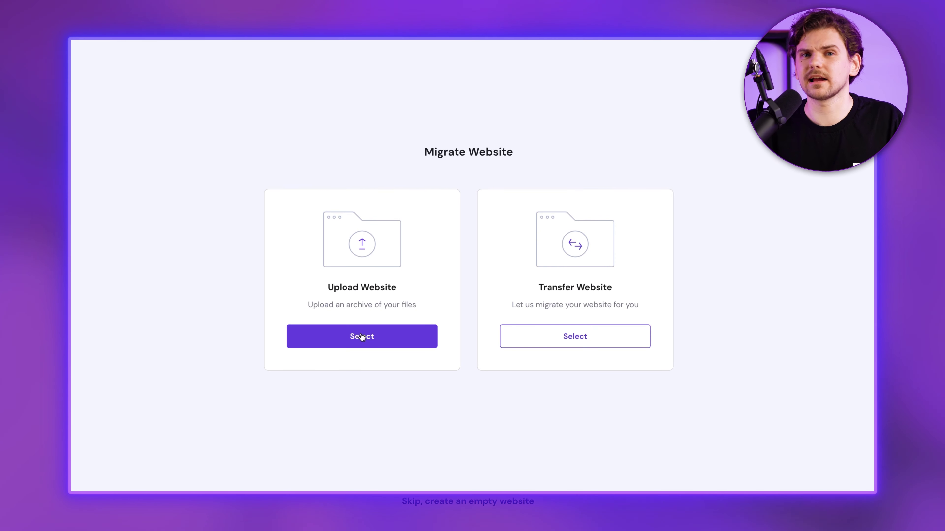
- Examine the Upload Website and Transfer Website migration options, including the cPanel & WHM request form
{"action": "left_click", "coordinate": [362, 337]}
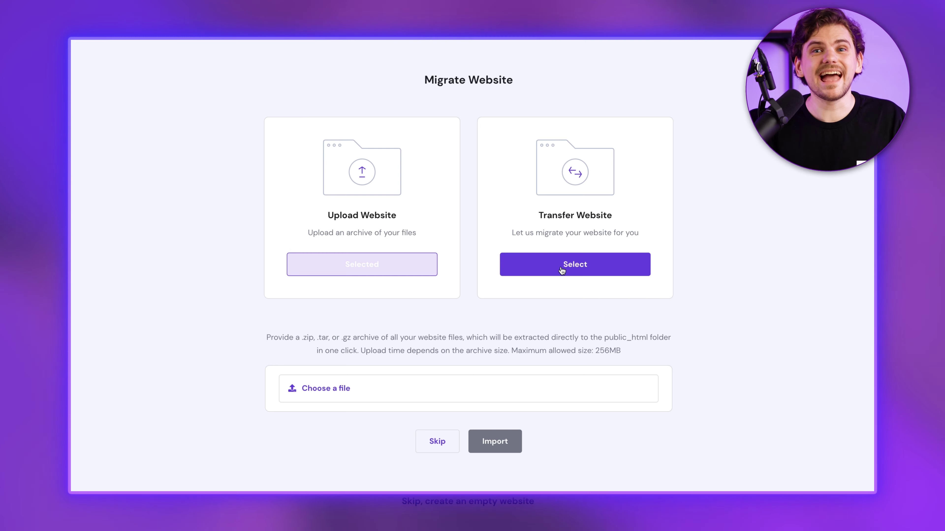
{"action": "left_click", "coordinate": [562, 270]}
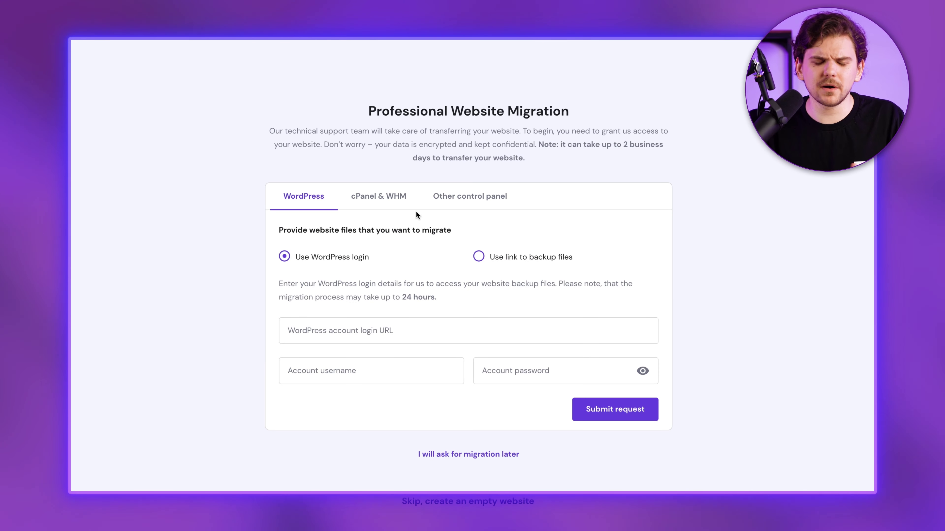
{"action": "left_click", "coordinate": [377, 199]}
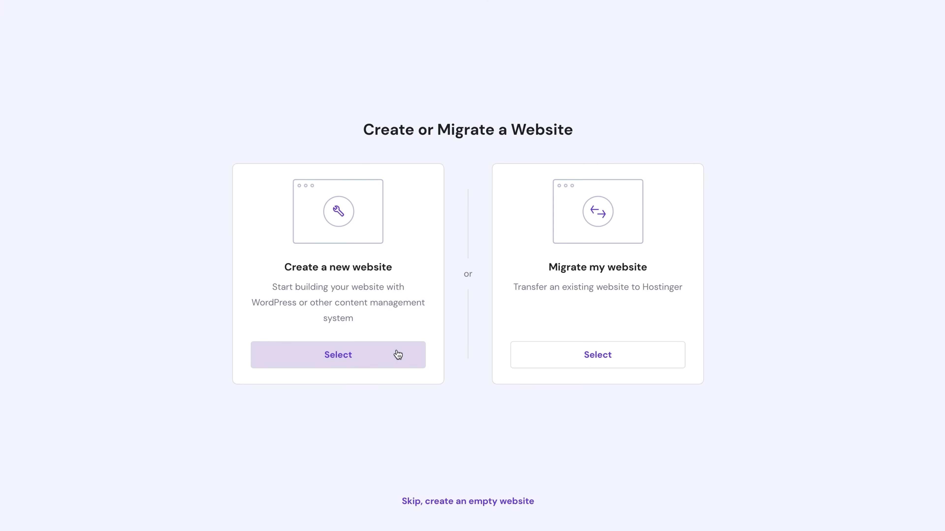
- Choose to create a new website instead of migrating an existing one
{"action": "left_click", "coordinate": [398, 355]}
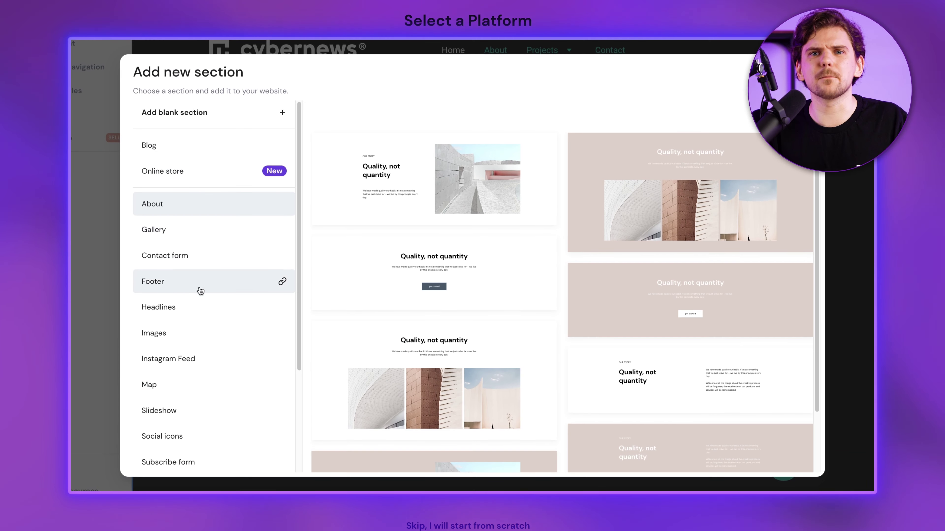
- Browse the Headlines and Instagram Feed templates for a new section in the website builder
{"action": "left_click", "coordinate": [190, 308]}
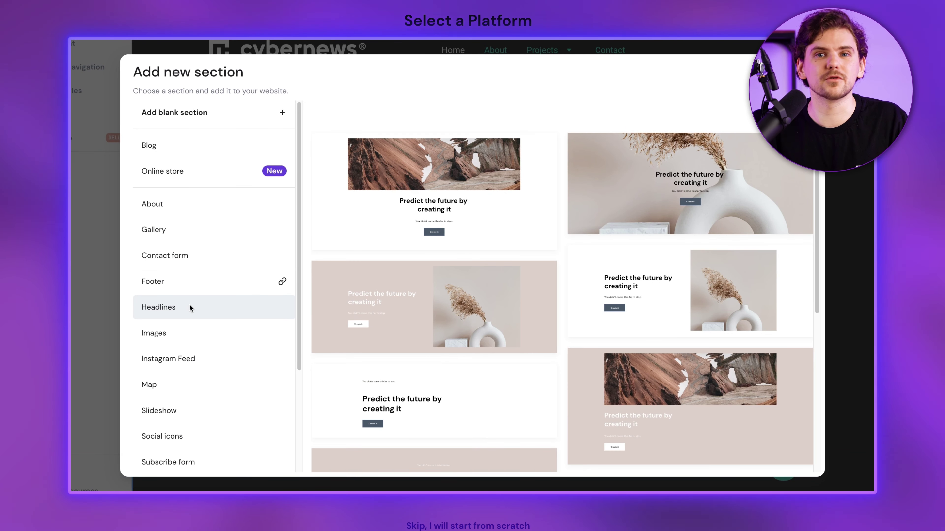
{"action": "left_click", "coordinate": [208, 362]}
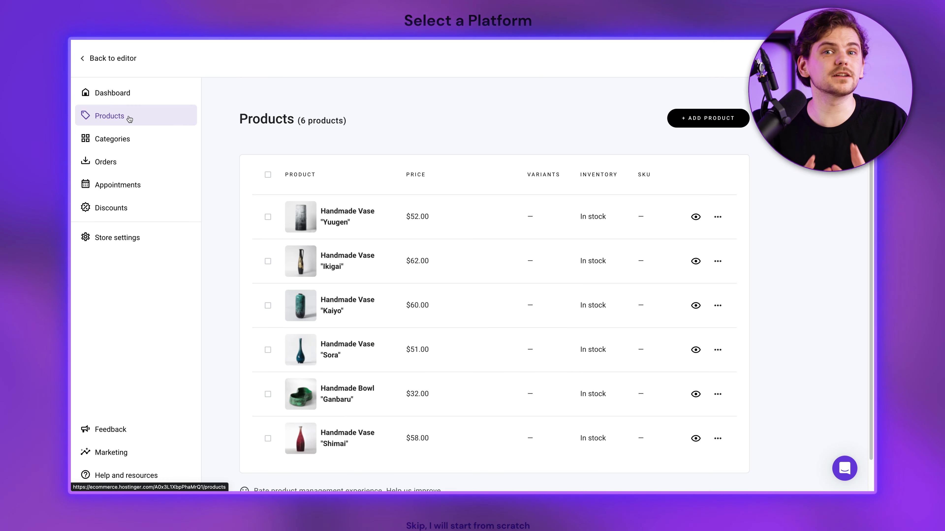
- Review the online store's orders, appointments, discounts and store settings pages
{"action": "left_click", "coordinate": [124, 163]}
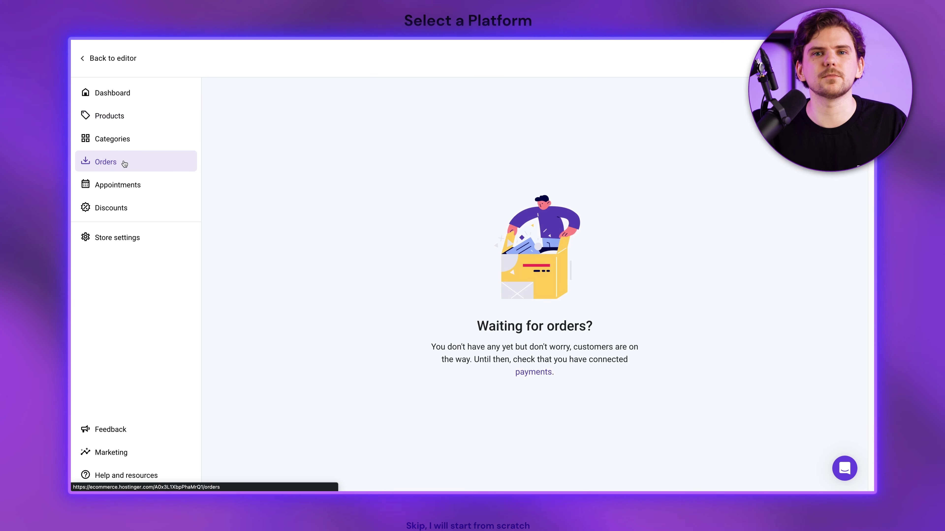
{"action": "left_click", "coordinate": [140, 190]}
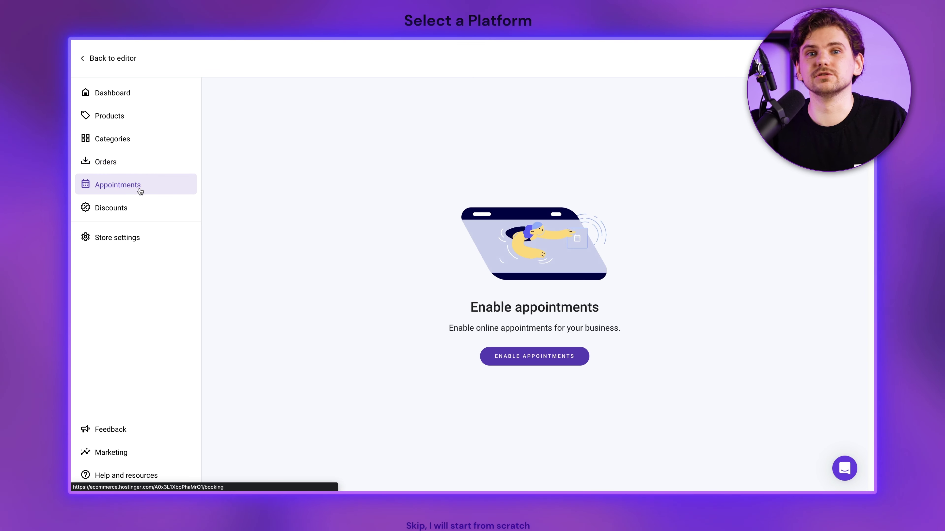
{"action": "left_click", "coordinate": [137, 210]}
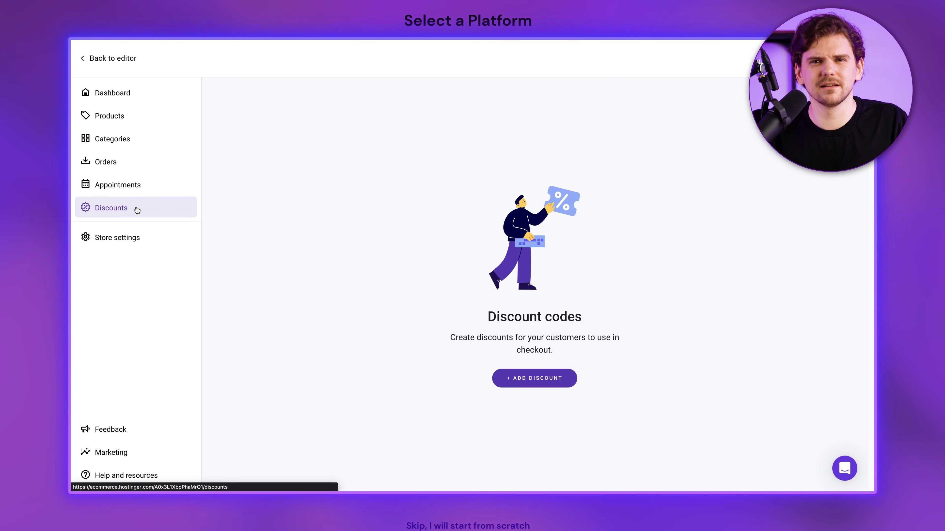
{"action": "left_click", "coordinate": [133, 238]}
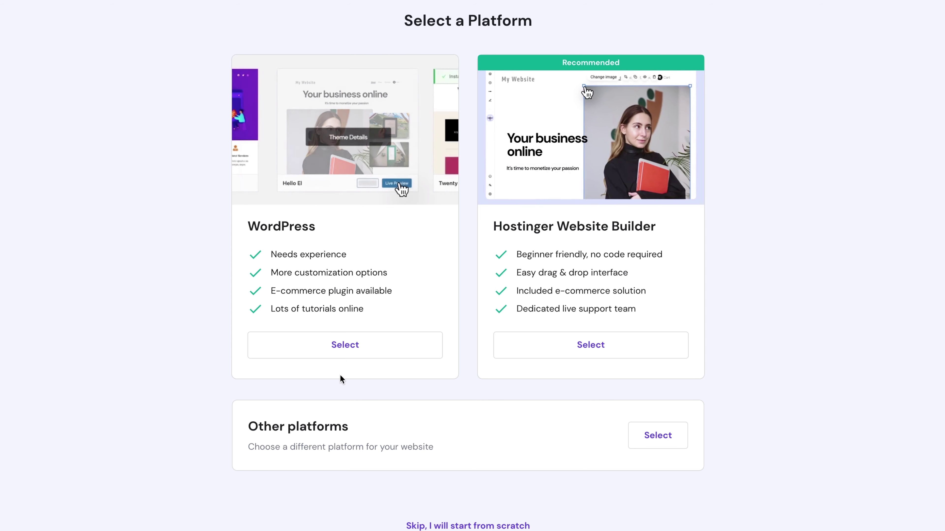
- Select WordPress as the platform and submit its login details with English, the administrator email and the administrator password
{"action": "left_click", "coordinate": [424, 349]}
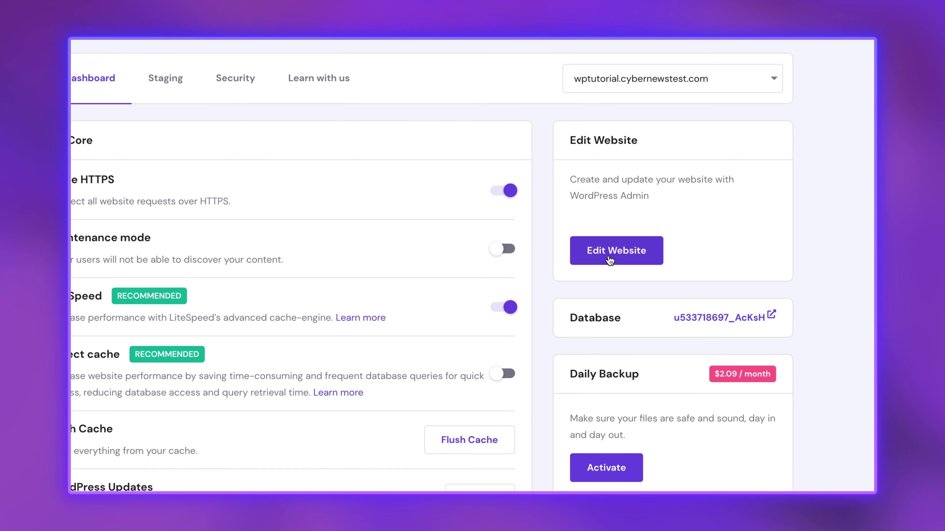
{"action": "left_click", "coordinate": [609, 258]}
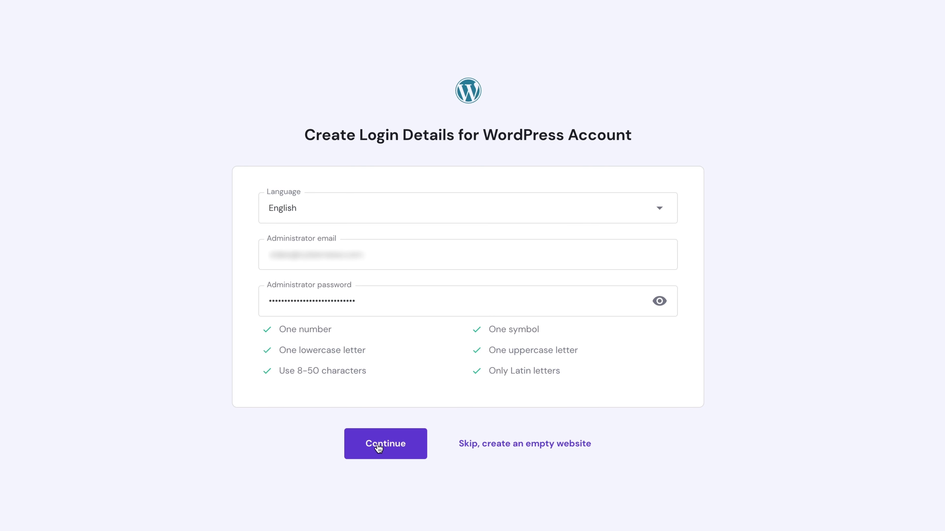
{"action": "left_click", "coordinate": [378, 446]}
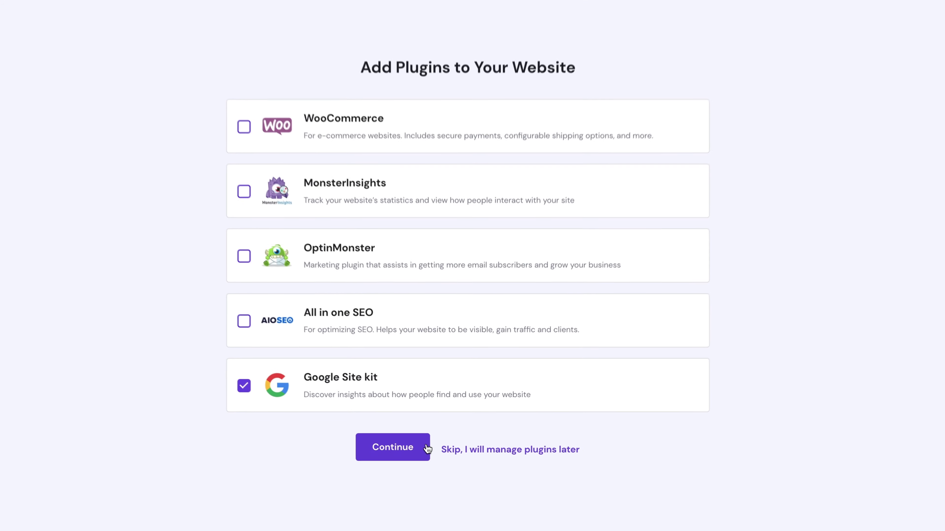
- Continue with only the Google Site kit plugin selected and browse the expanded gallery of website templates
{"action": "left_click", "coordinate": [397, 423]}
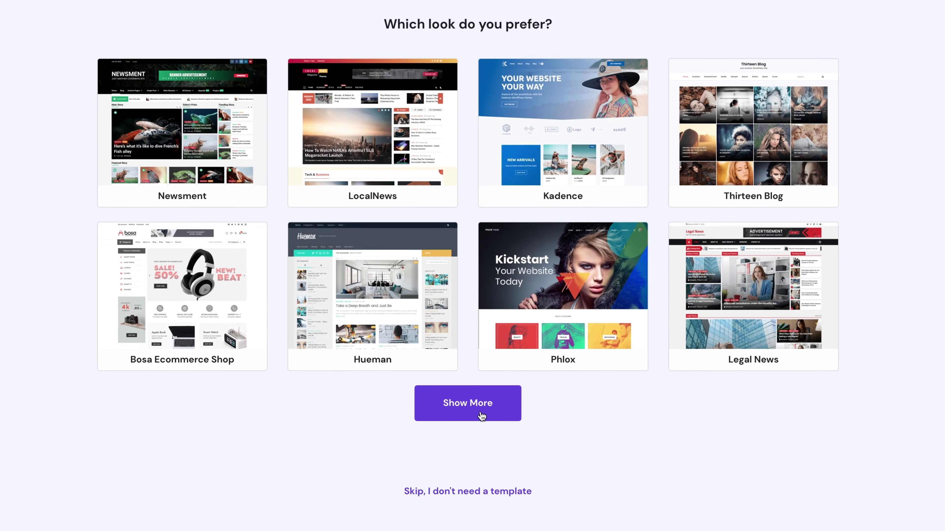
{"action": "left_click", "coordinate": [482, 416]}
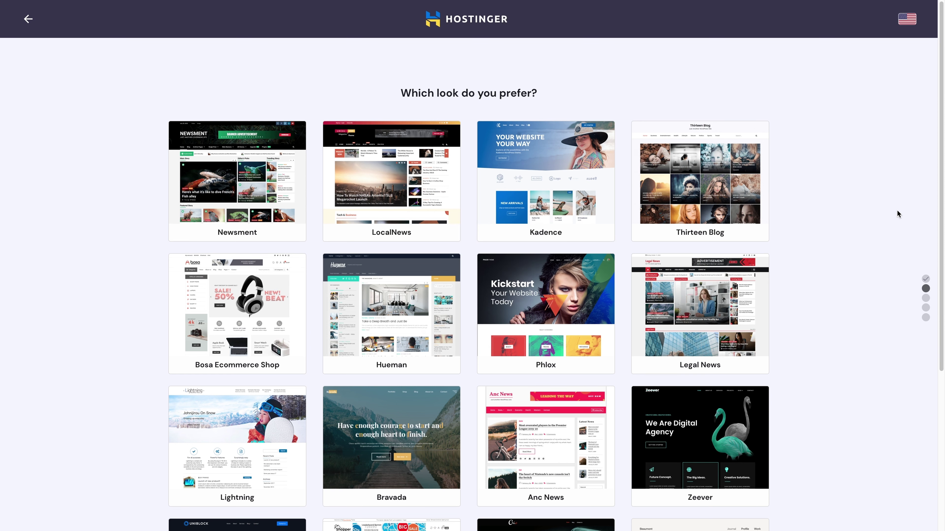
{"action": "mouse_move", "coordinate": [707, 280]}
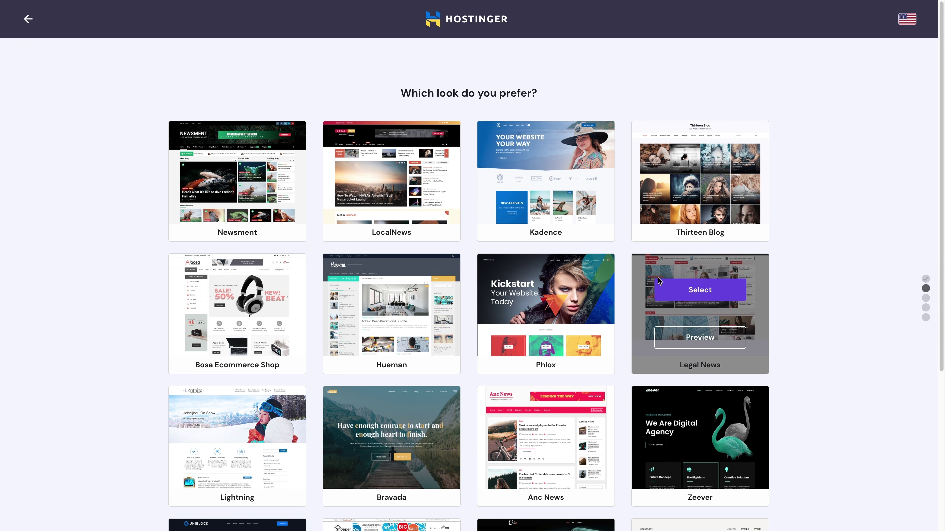
{"action": "scroll", "coordinate": [843, 287], "scroll_direction": "down", "scroll_amount": 5}
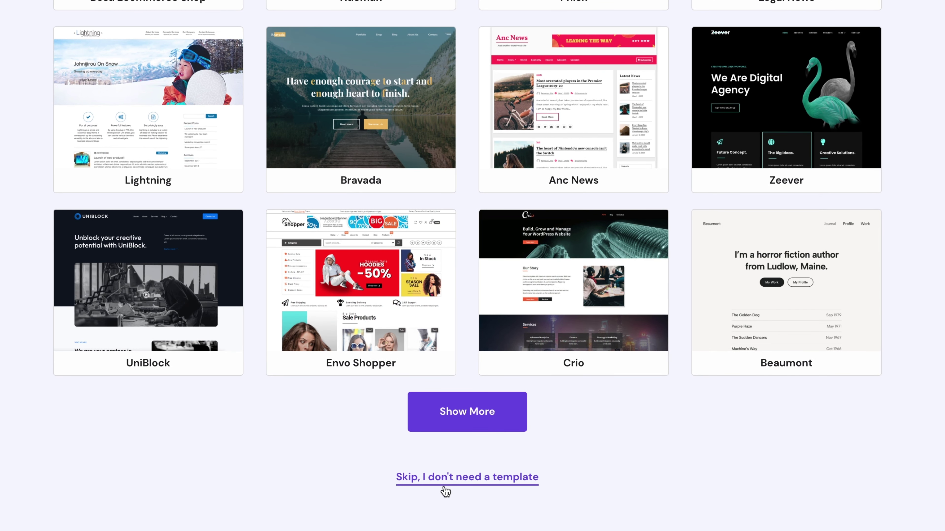
- Skip the template selection and choose to buy a domain for the website
{"action": "left_click", "coordinate": [445, 484]}
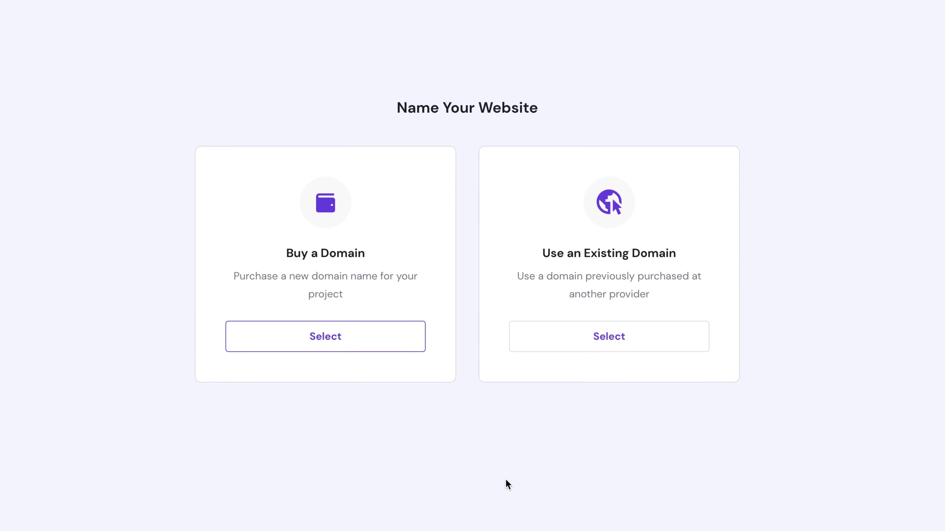
{"action": "left_click", "coordinate": [294, 338]}
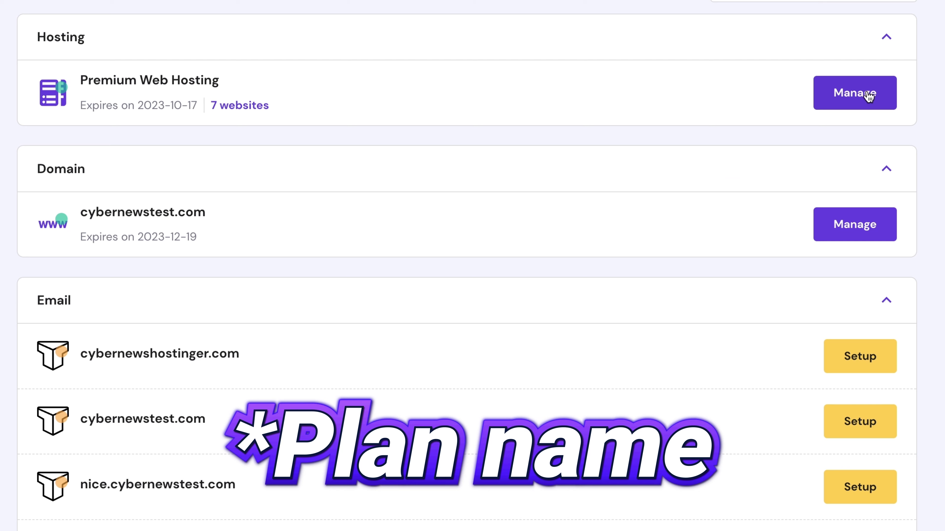
- Open the management dashboard of the Premium Web Hosting plan and look through its Hosting, Performance, Security and Domains options
{"action": "left_click", "coordinate": [868, 95]}
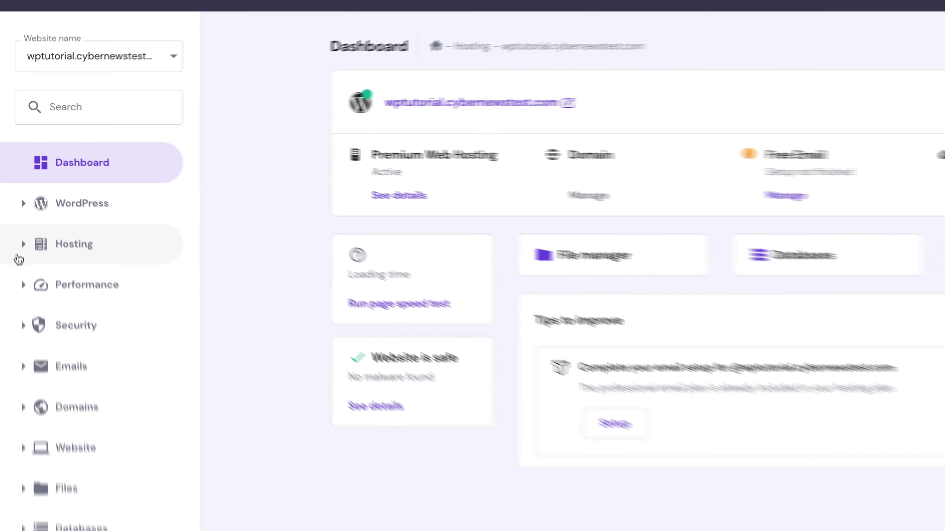
{"action": "left_click", "coordinate": [19, 220]}
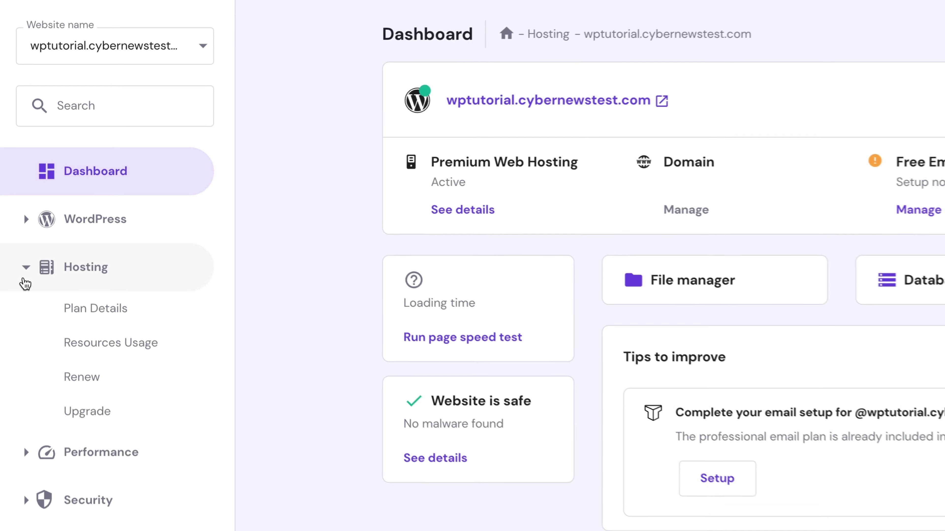
{"action": "left_click", "coordinate": [23, 454]}
{"action": "left_click", "coordinate": [24, 497]}
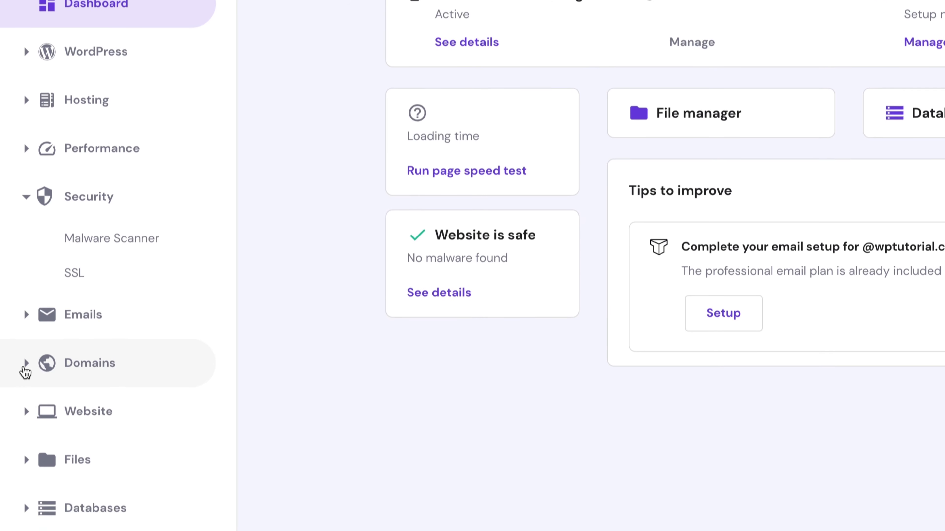
{"action": "left_click", "coordinate": [25, 366]}
- Open the Auto Installer for wptutorial.cybernewstest.com and explore the option for installing a different CMS
{"action": "left_click", "coordinate": [24, 487]}
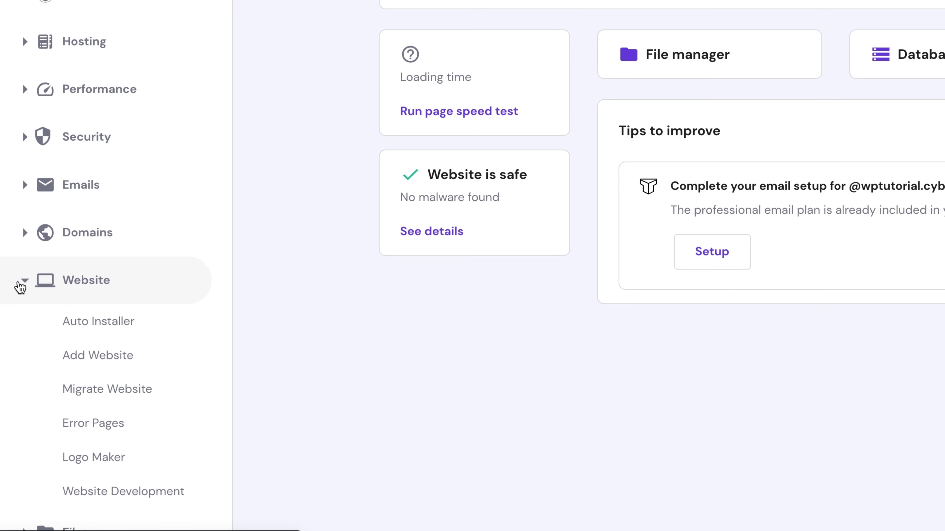
{"action": "left_click", "coordinate": [132, 324]}
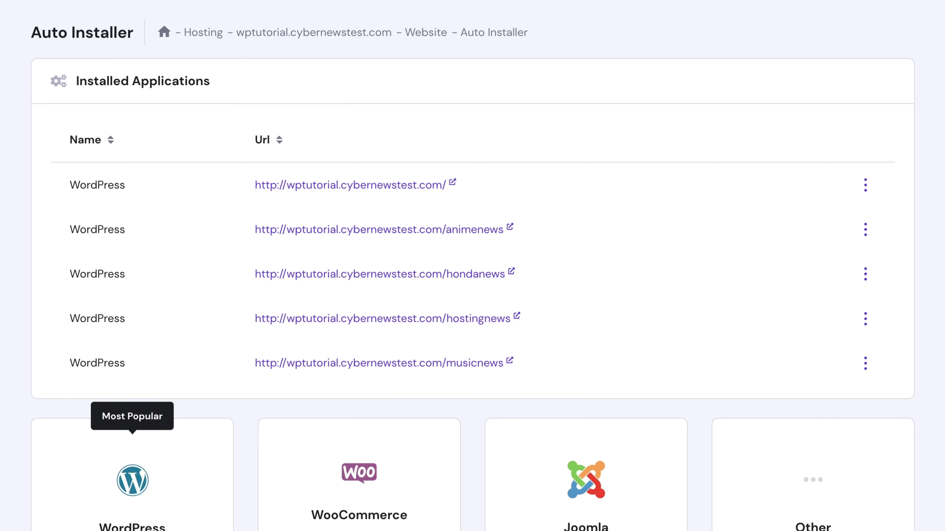
{"action": "scroll", "coordinate": [605, 164], "scroll_direction": "down", "scroll_amount": 8}
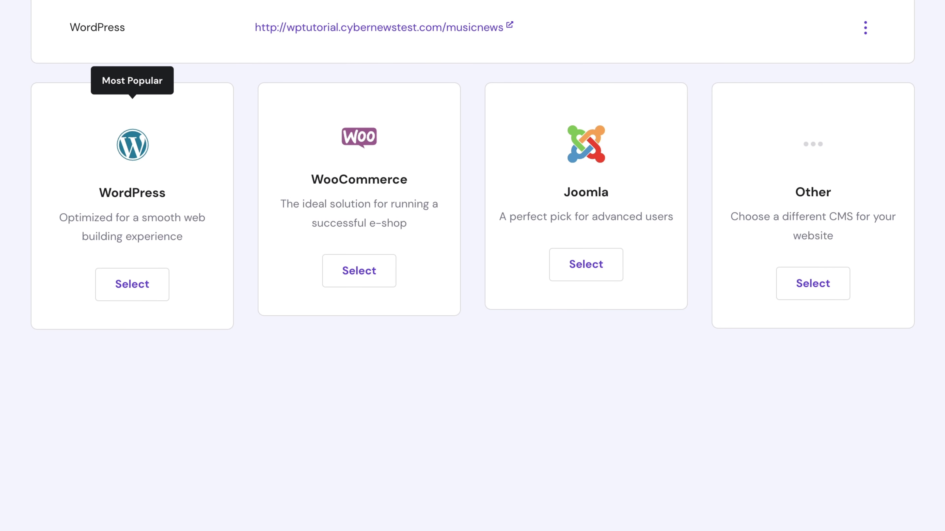
{"action": "left_click", "coordinate": [813, 284]}
{"action": "left_click_drag", "start_coordinate": [789, 324], "coordinate": [798, 530]}
{"action": "left_click", "coordinate": [869, 411]}
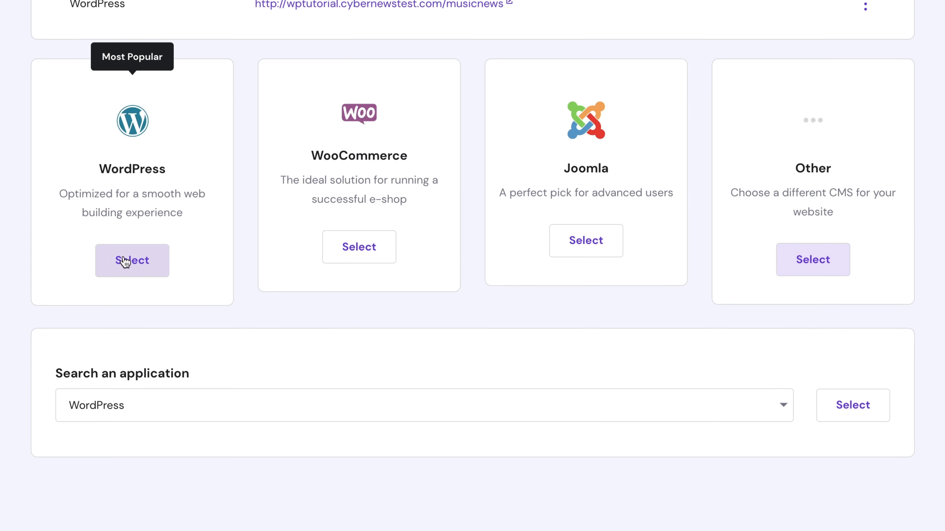
- Start a WordPress installation titled CybernewsTut with the administrator email, the username Cybernews and the administrator password
{"action": "left_click", "coordinate": [125, 262]}
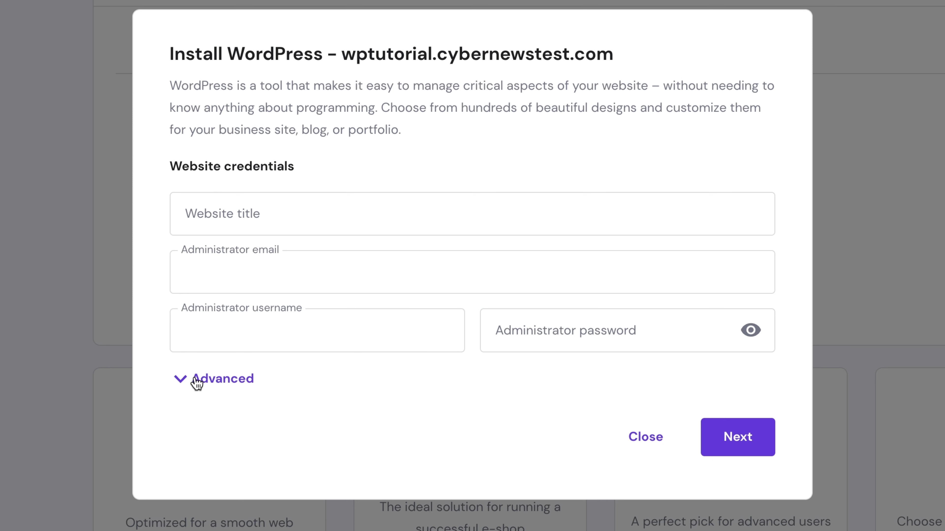
{"action": "left_click", "coordinate": [190, 231]}
{"action": "type", "text": "CybernewsTut"}
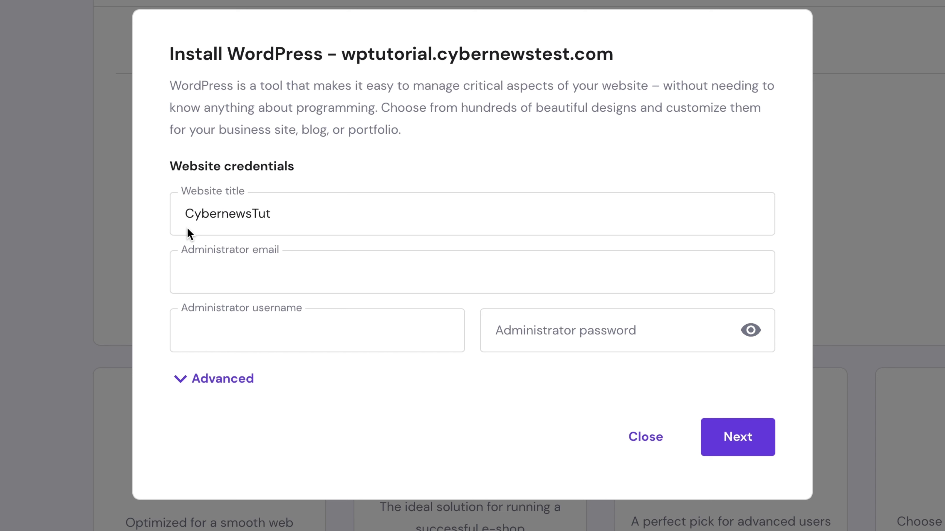
{"action": "left_click", "coordinate": [303, 215]}
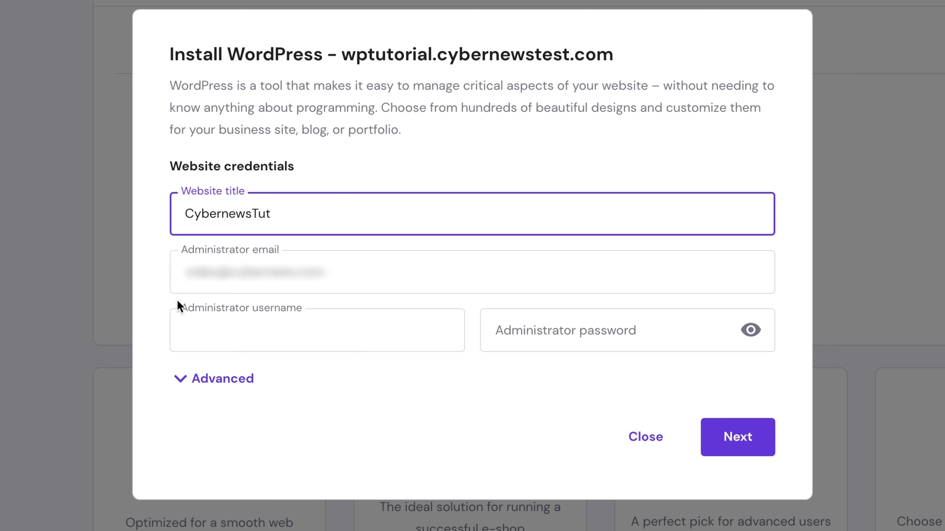
{"action": "left_click", "coordinate": [627, 333]}
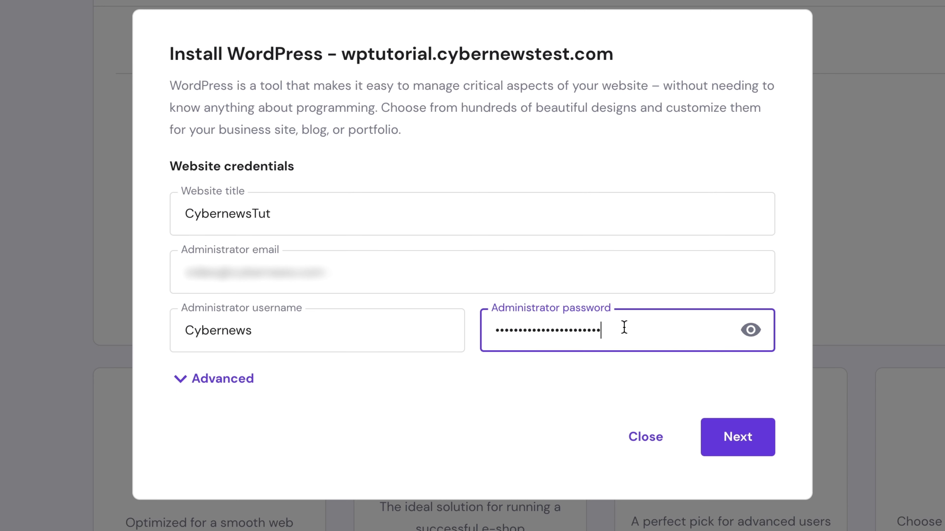
- Set the installation subdirectory to "tutorial" in the advanced options and proceed to the version and update settings
{"action": "left_click", "coordinate": [194, 381]}
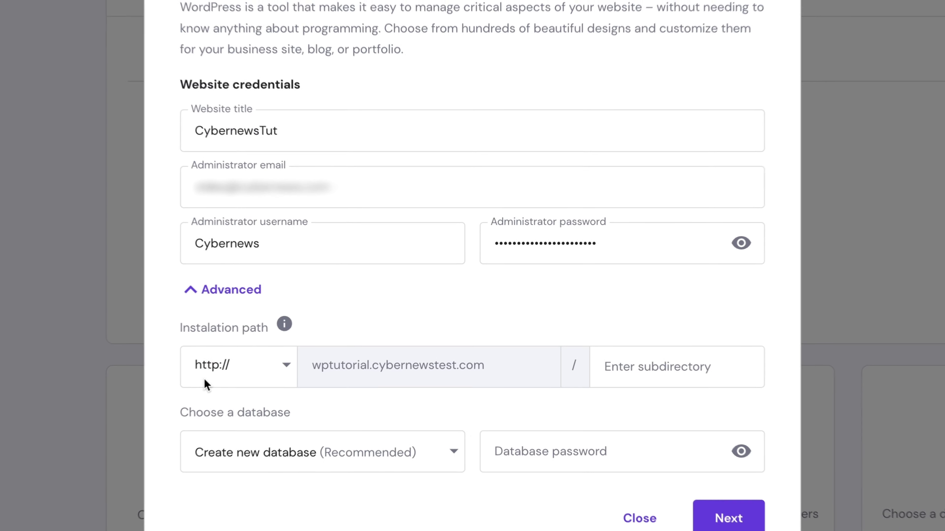
{"action": "mouse_move", "coordinate": [313, 317]}
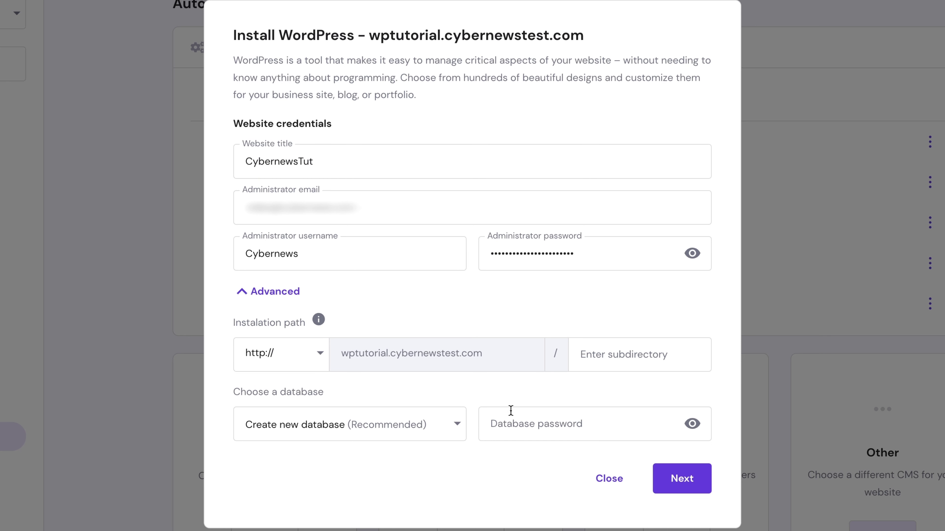
{"action": "left_click", "coordinate": [637, 354]}
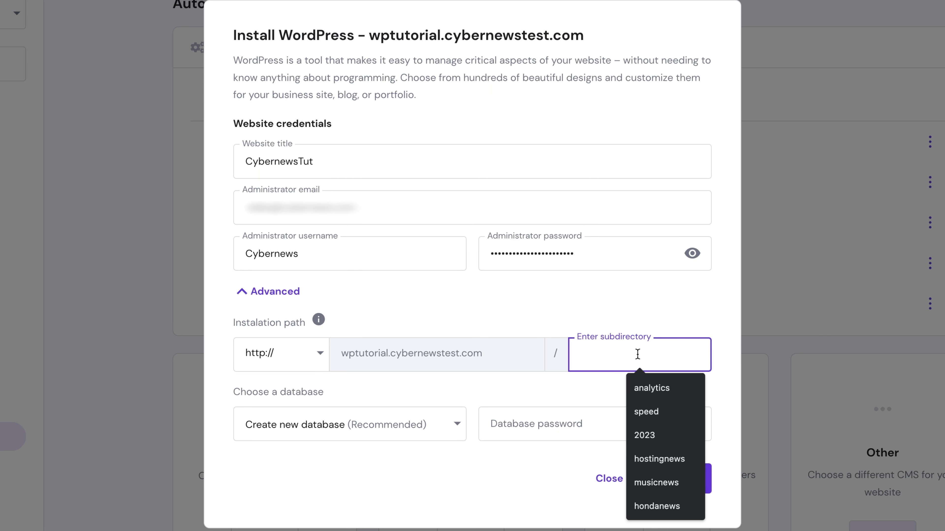
{"action": "type", "text": "tutorial"}
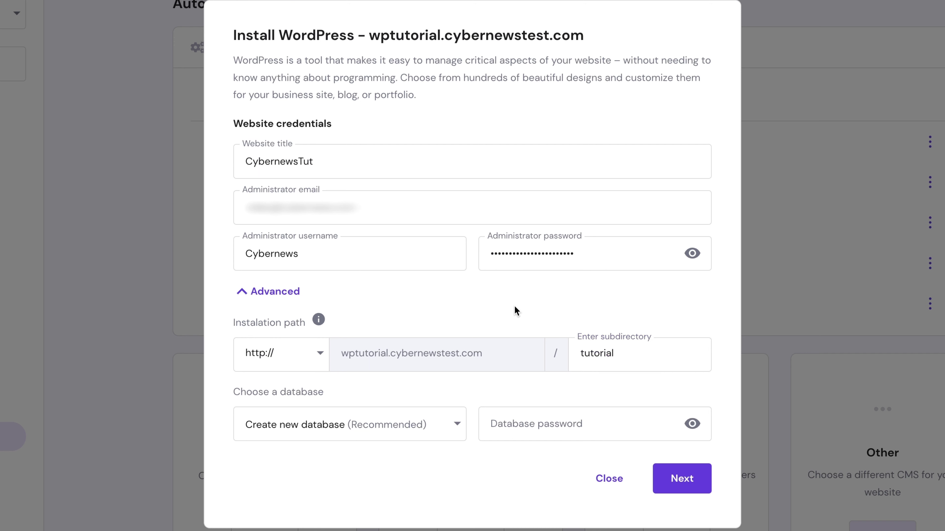
{"action": "left_click", "coordinate": [684, 480]}
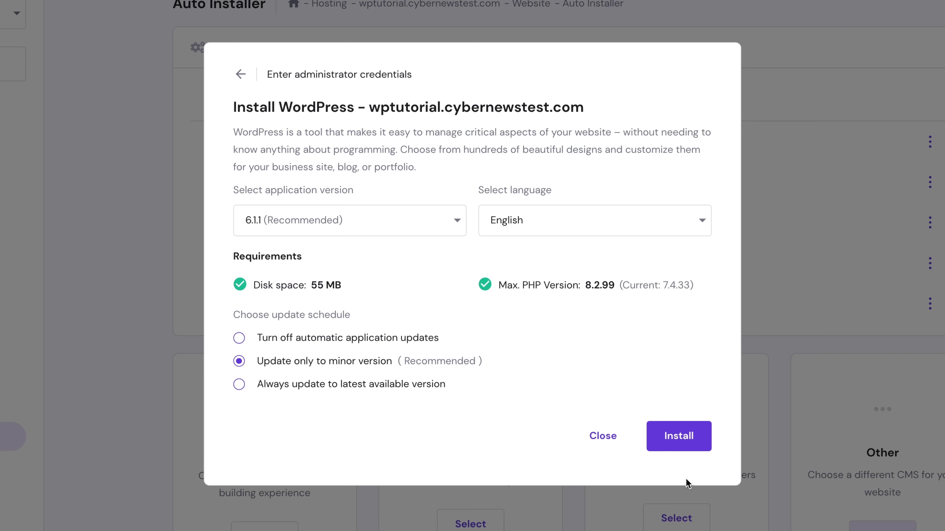